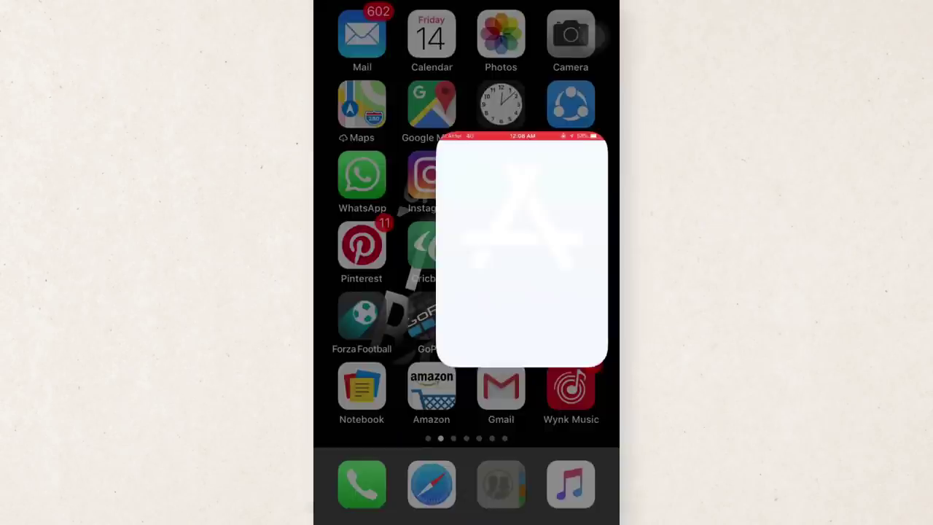
# - Search the App Store for 'Adobe photoshop sketch' and open the Adobe Photoshop Sketch 4.8.0 page
pyautogui.write('Adobe')
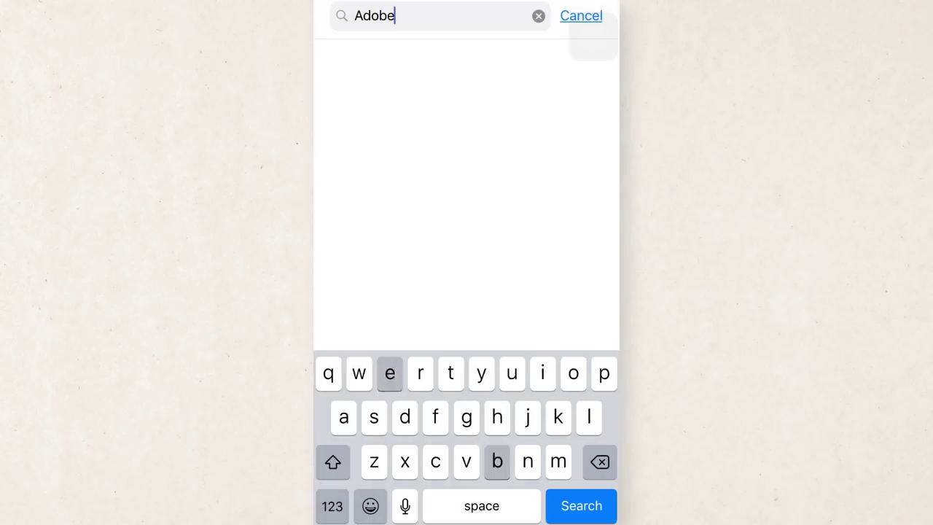
pyautogui.write(' photoshop s')
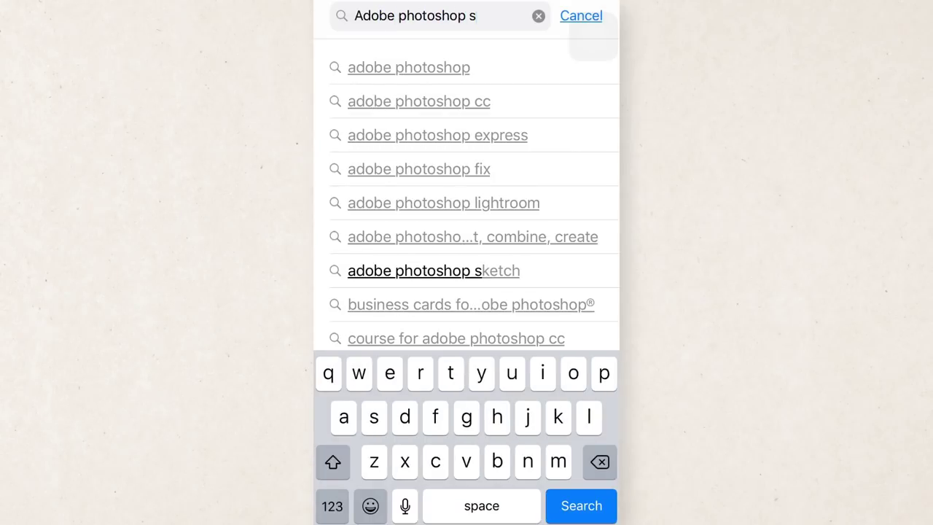
pyautogui.click(408, 271)
pyautogui.click(438, 72)
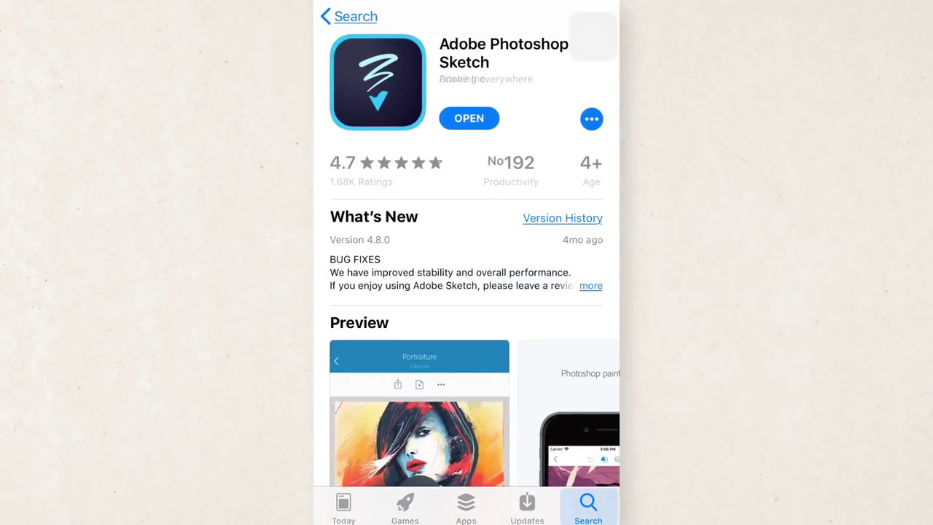
# - Launch Photoshop Sketch and create a new project in iPad (Portrait) format
pyautogui.click(468, 118)
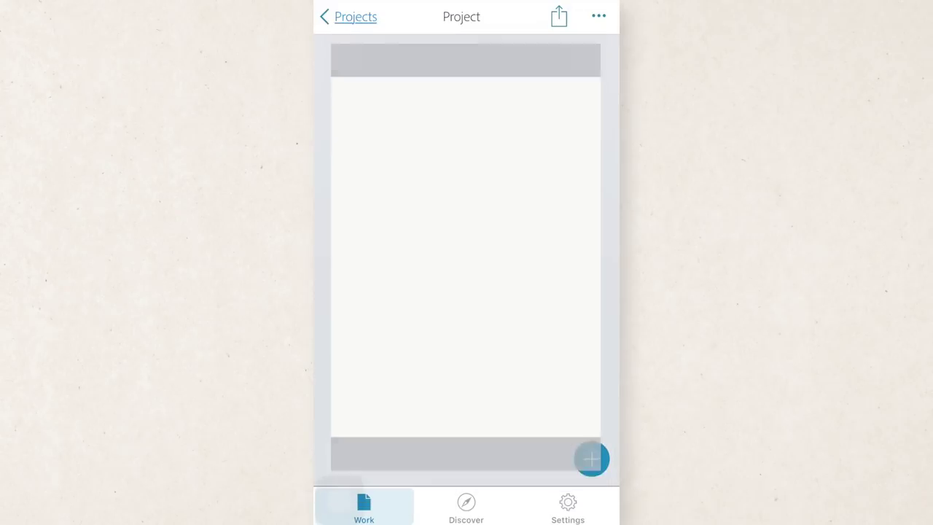
pyautogui.click(591, 458)
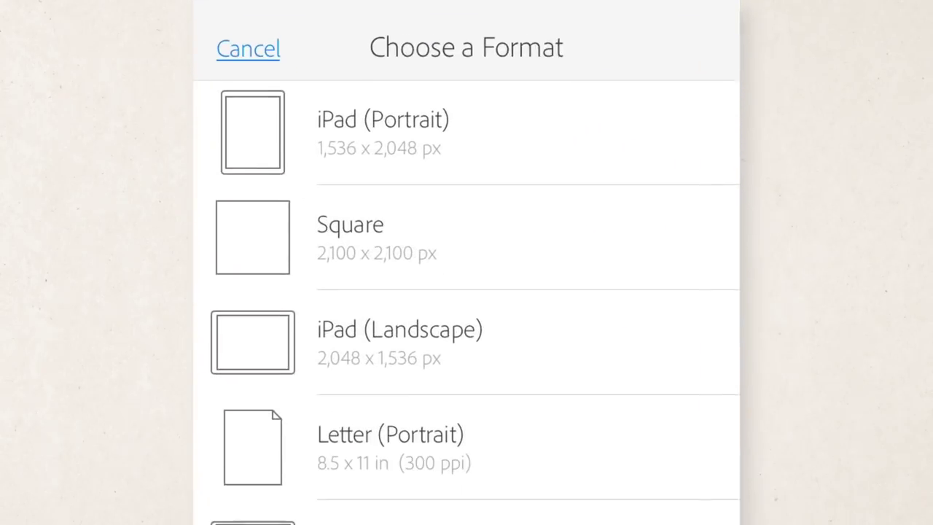
pyautogui.click(383, 116)
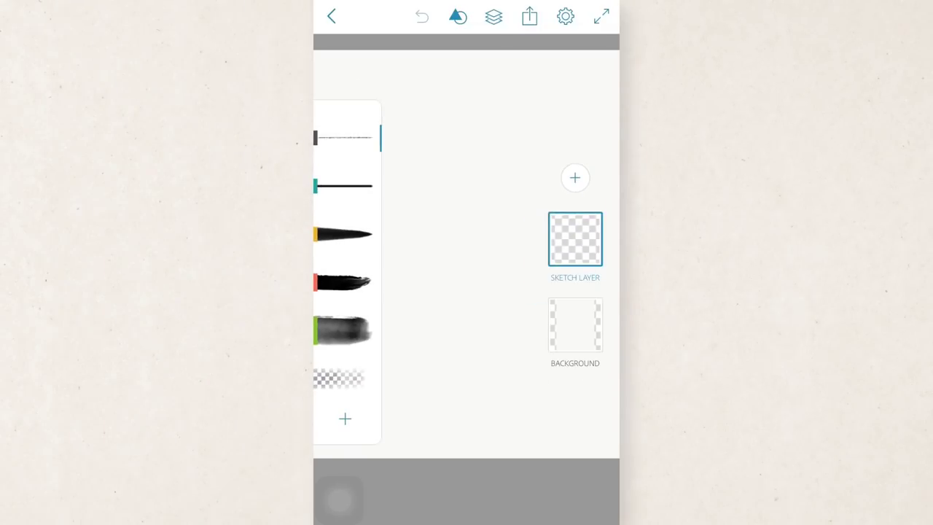
pyautogui.click(575, 177)
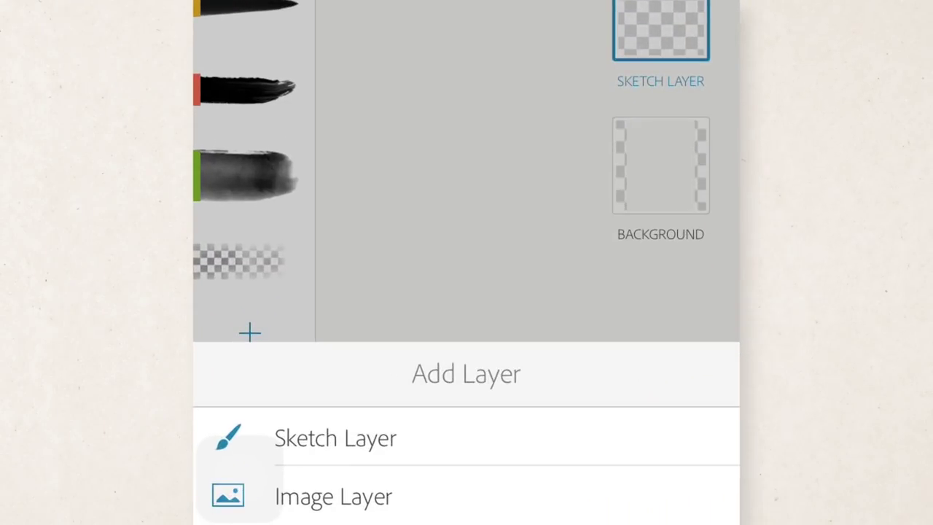
# - Import the Camera Roll photo of the two men as an image layer
pyautogui.click(233, 496)
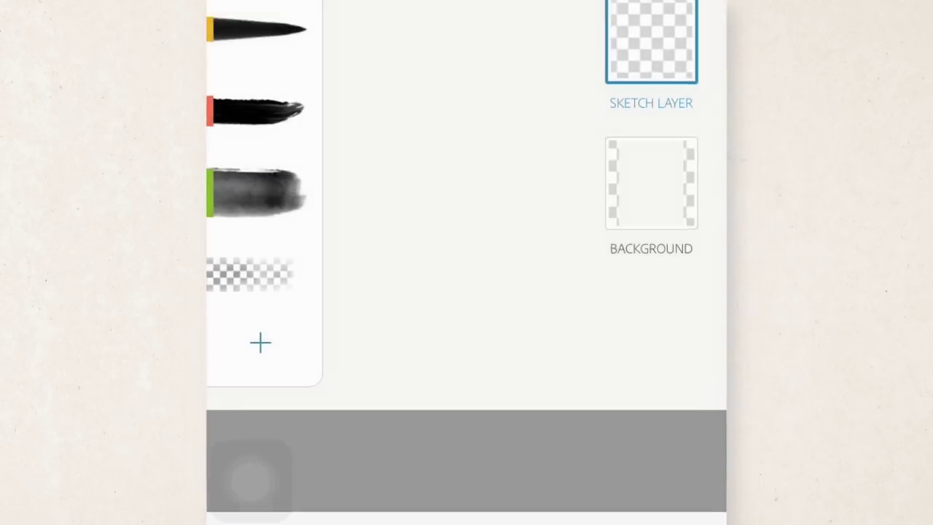
pyautogui.click(422, 146)
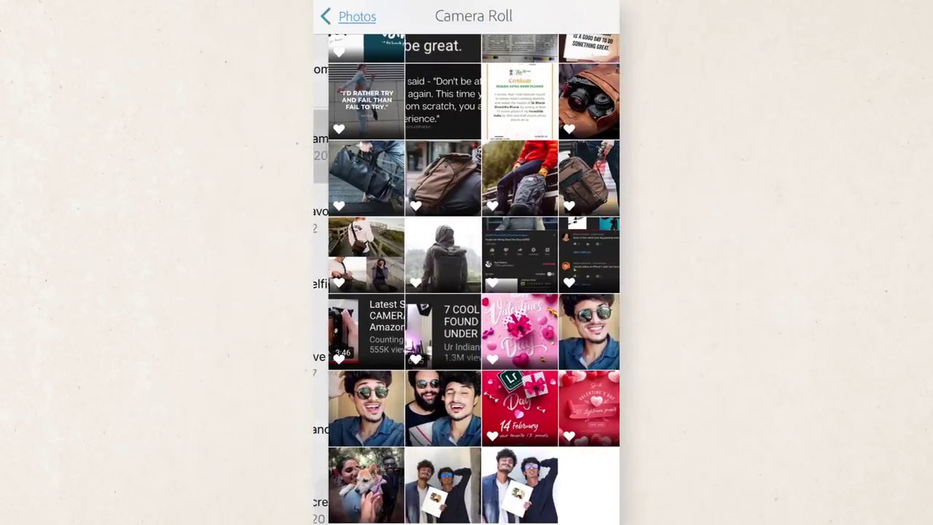
pyautogui.click(503, 489)
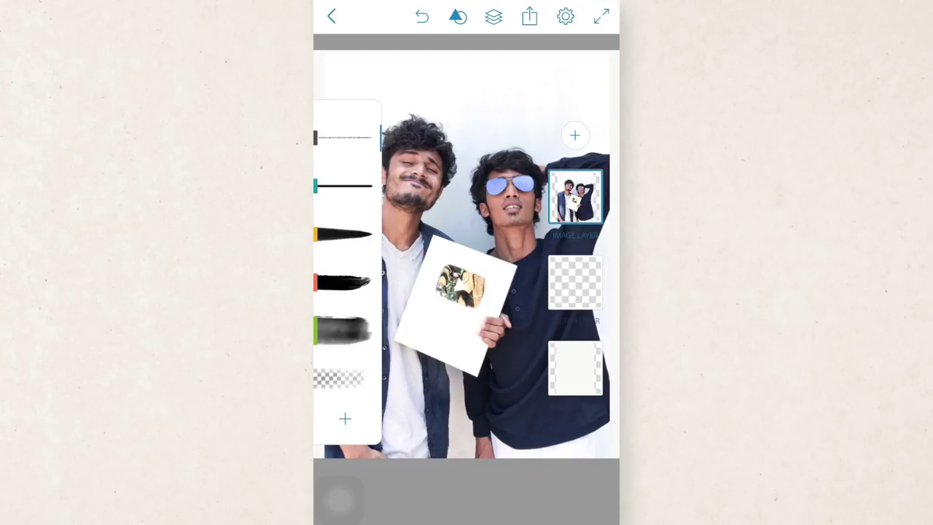
pyautogui.click(574, 134)
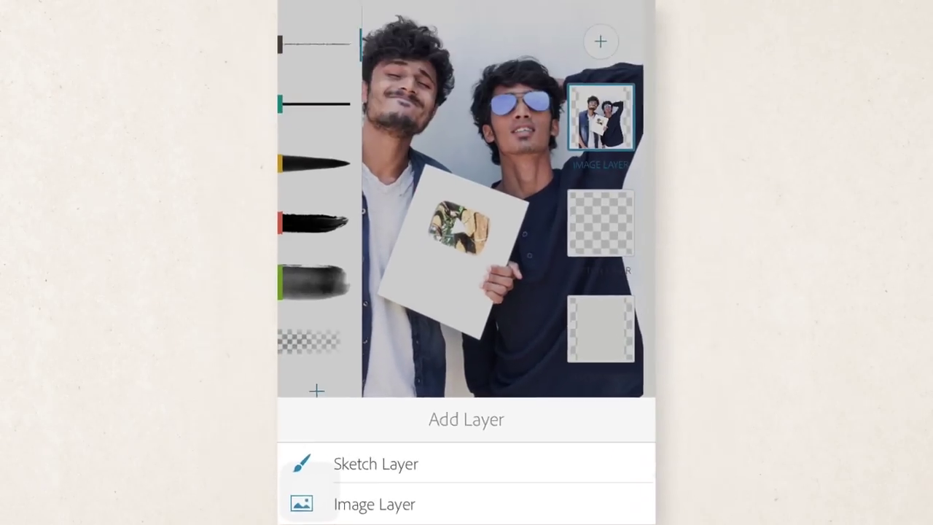
# - Add an empty sketch layer over the photo and zoom in on the denim collar
pyautogui.click(344, 437)
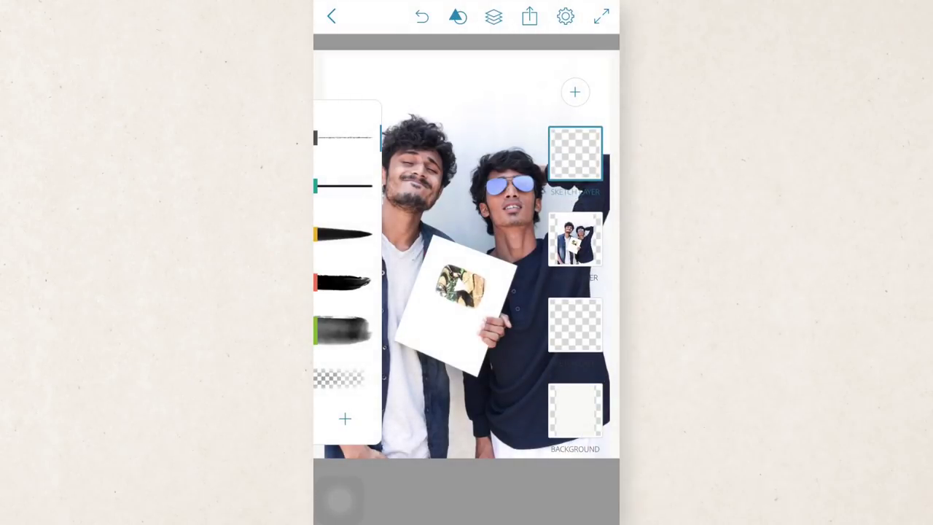
pyautogui.scroll(2, 437, 219)
pyautogui.scroll(2, 437, 218)
pyautogui.scroll(2, 437, 218)
pyautogui.scroll(1, 438, 218)
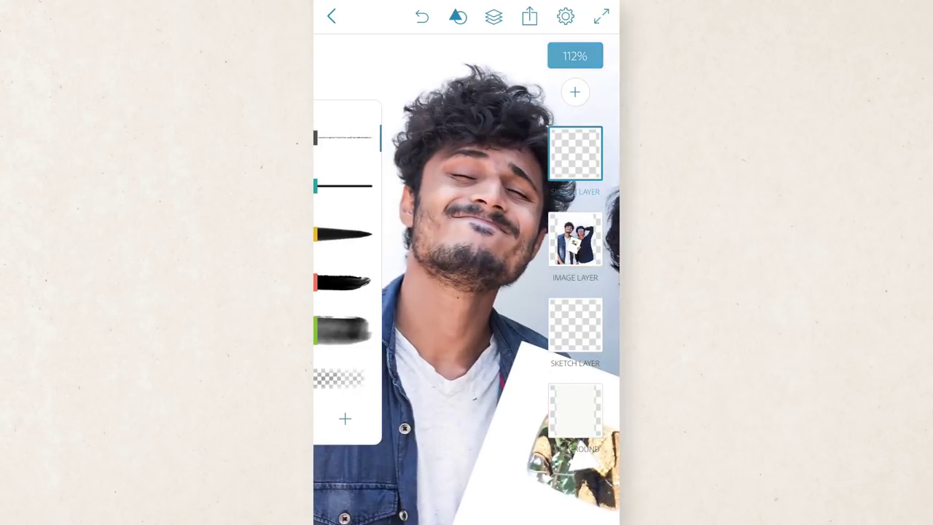
pyautogui.scroll(3, 437, 218)
pyautogui.scroll(1, 437, 219)
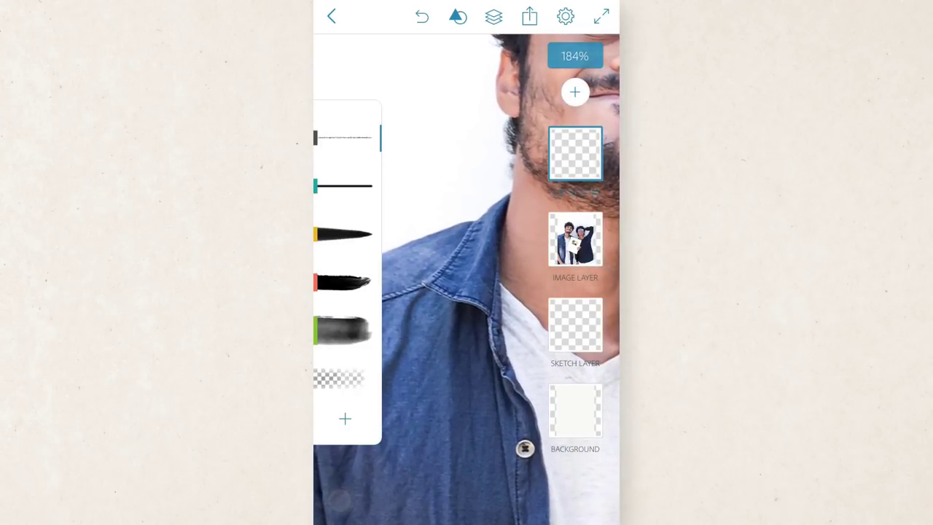
pyautogui.scroll(2, 466, 277)
pyautogui.scroll(1, 466, 277)
pyautogui.scroll(1, 467, 277)
pyautogui.scroll(1, 467, 277)
pyautogui.scroll(1, 466, 277)
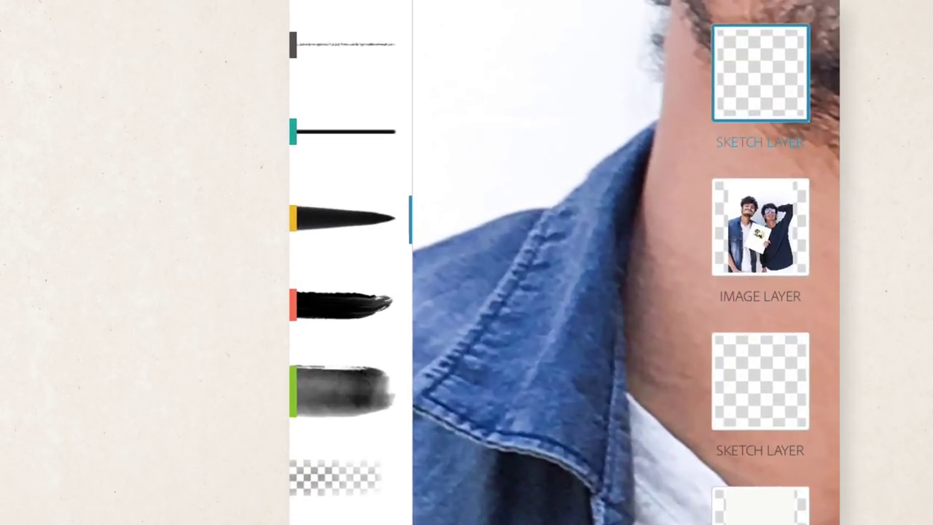
# - Set the pen to shirt-shadow navy, full flow, size 8, and shade along the collar
pyautogui.click(342, 218)
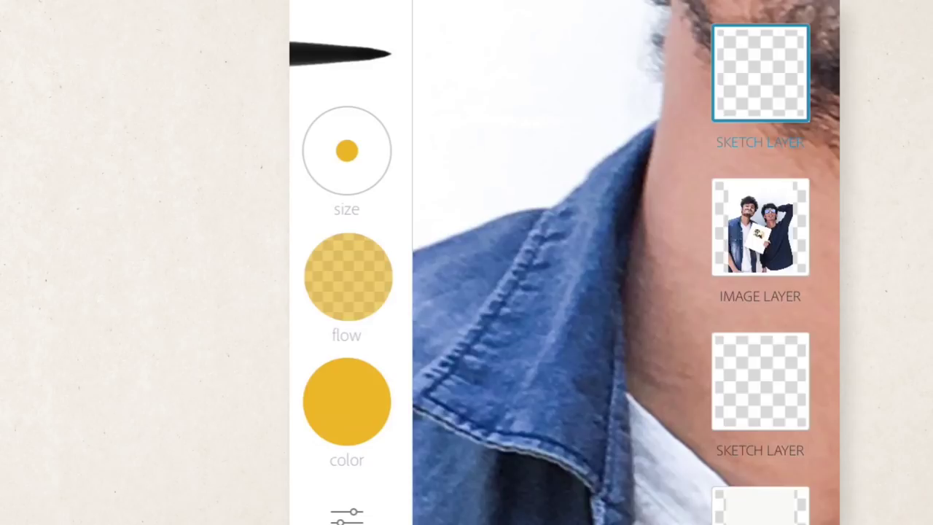
pyautogui.moveTo(346, 401)
pyautogui.mouseDown()
pyautogui.moveTo(370, 357)
pyautogui.moveTo(569, 237)
pyautogui.moveTo(603, 185)
pyautogui.mouseUp()
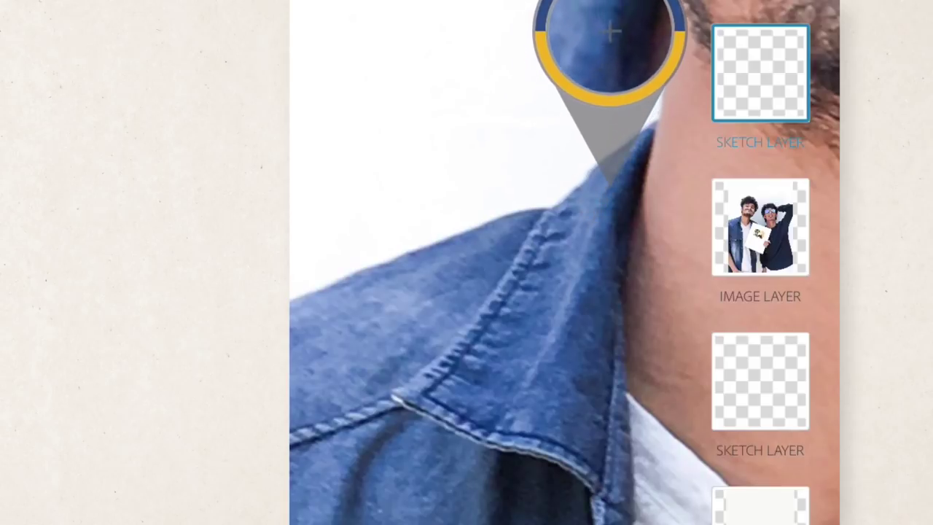
pyautogui.moveTo(604, 184); pyautogui.dragTo(619, 95)
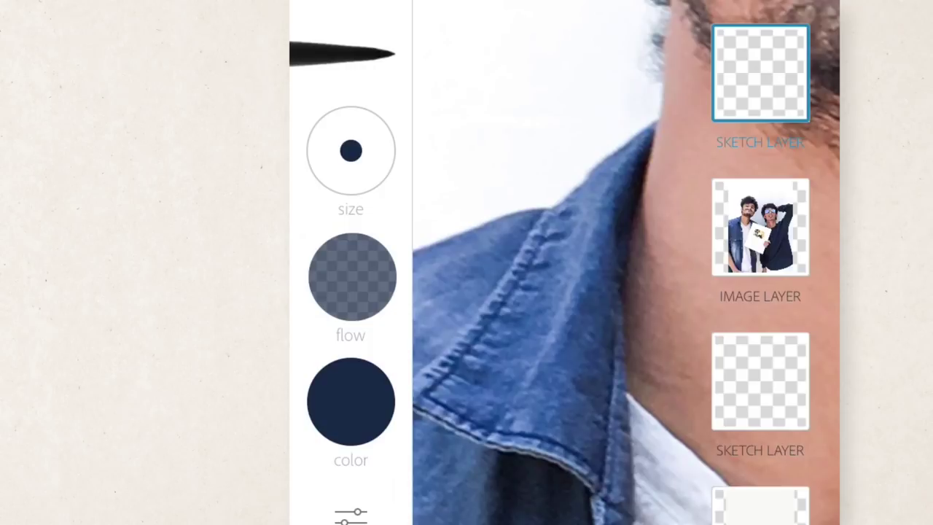
pyautogui.moveTo(352, 277); pyautogui.dragTo(547, 215)
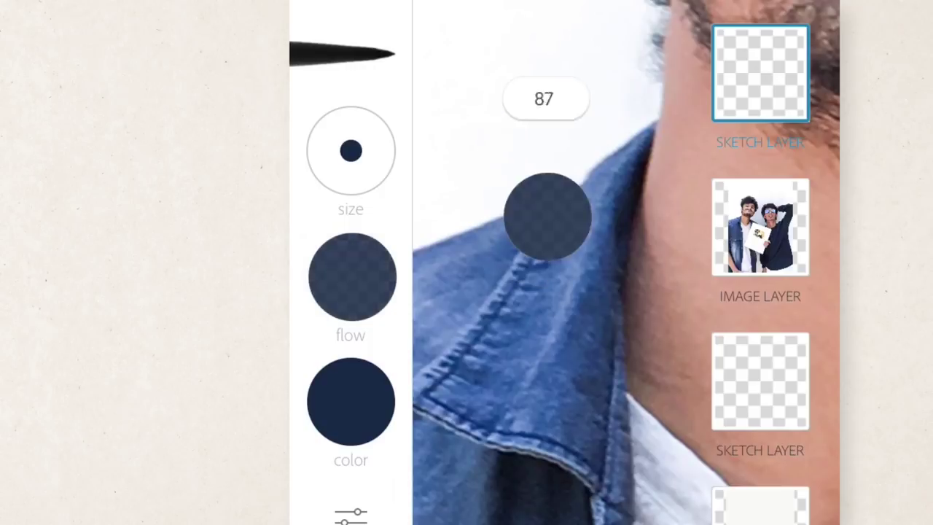
pyautogui.moveTo(351, 150)
pyautogui.mouseDown()
pyautogui.moveTo(465, 255)
pyautogui.moveTo(474, 177)
pyautogui.moveTo(562, 37)
pyautogui.moveTo(534, 96)
pyautogui.moveTo(514, 219)
pyautogui.moveTo(529, 95)
pyautogui.moveTo(558, 16)
pyautogui.moveTo(498, 164)
pyautogui.moveTo(512, 110)
pyautogui.moveTo(504, 162)
pyautogui.mouseUp()
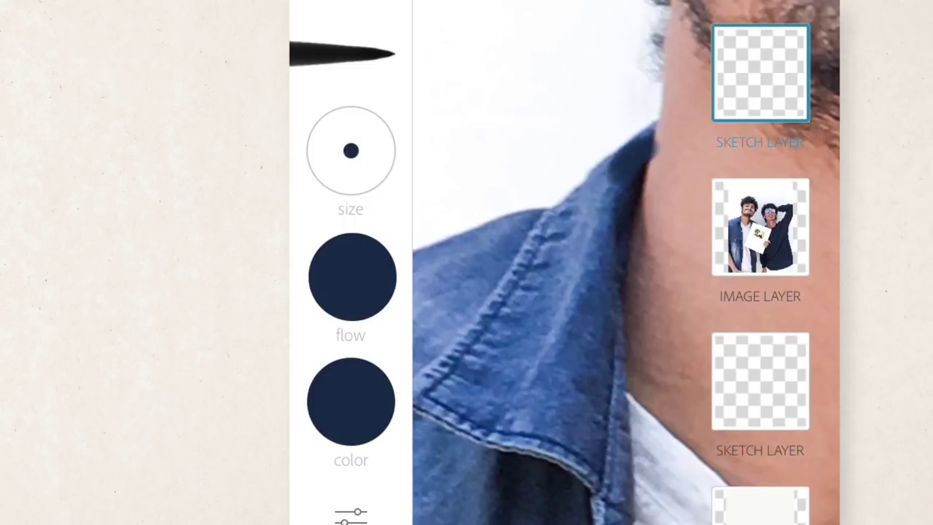
pyautogui.moveTo(615, 312); pyautogui.dragTo(537, 405)
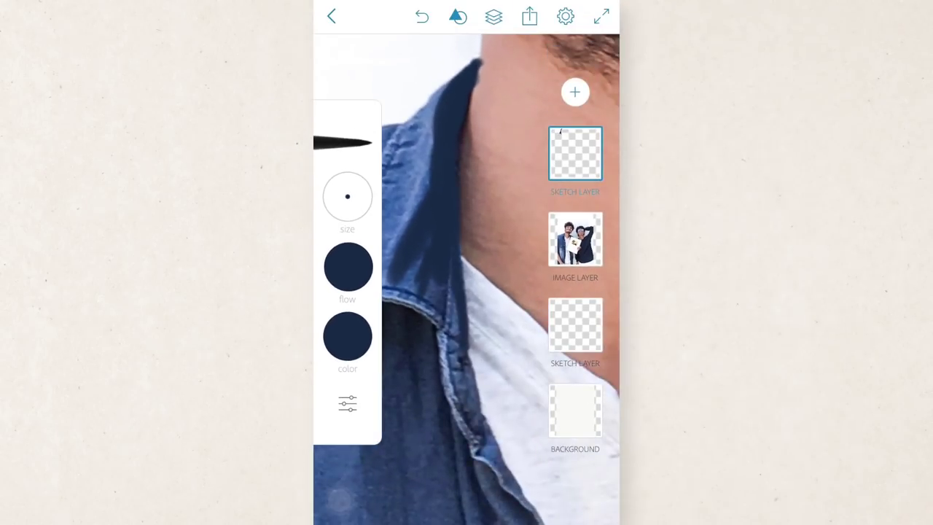
# - Sample a medium denim blue and paint light blue strokes beside the collar
pyautogui.moveTo(467, 292); pyautogui.dragTo(532, 284)
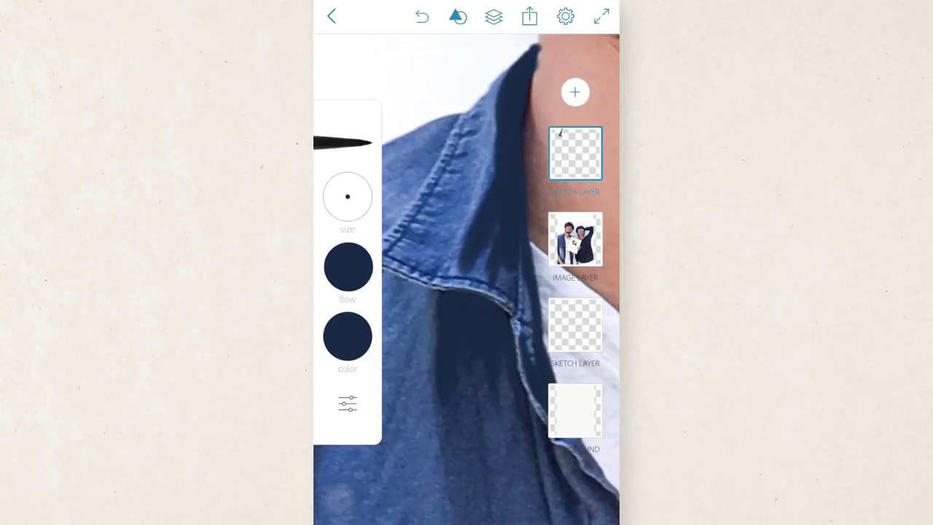
pyautogui.click(477, 138)
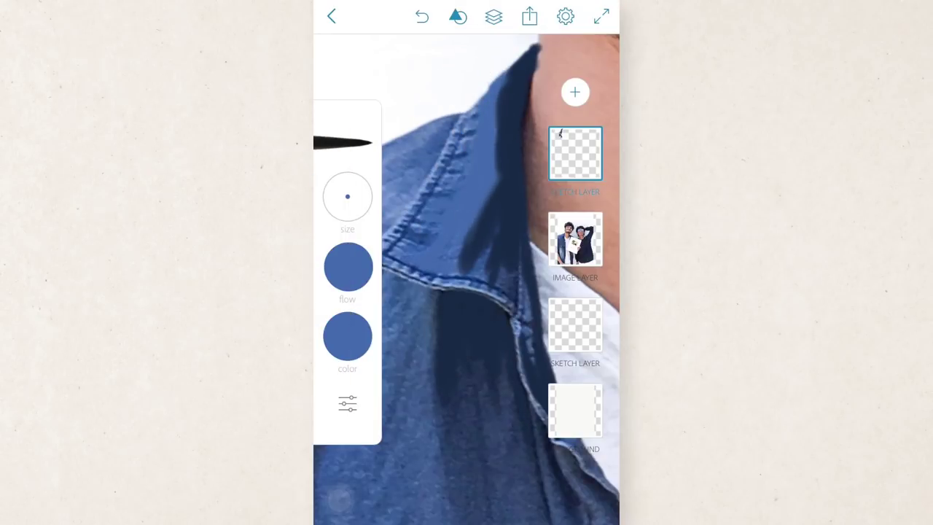
pyautogui.moveTo(466, 291)
pyautogui.mouseDown()
pyautogui.moveTo(437, 276)
pyautogui.moveTo(458, 301)
pyautogui.mouseUp()
pyautogui.click(416, 44)
pyautogui.scroll(-3, 466, 277)
pyautogui.scroll(3, 466, 276)
pyautogui.click(487, 177)
pyautogui.scroll(-2, 467, 277)
pyautogui.moveTo(481, 182); pyautogui.dragTo(452, 393)
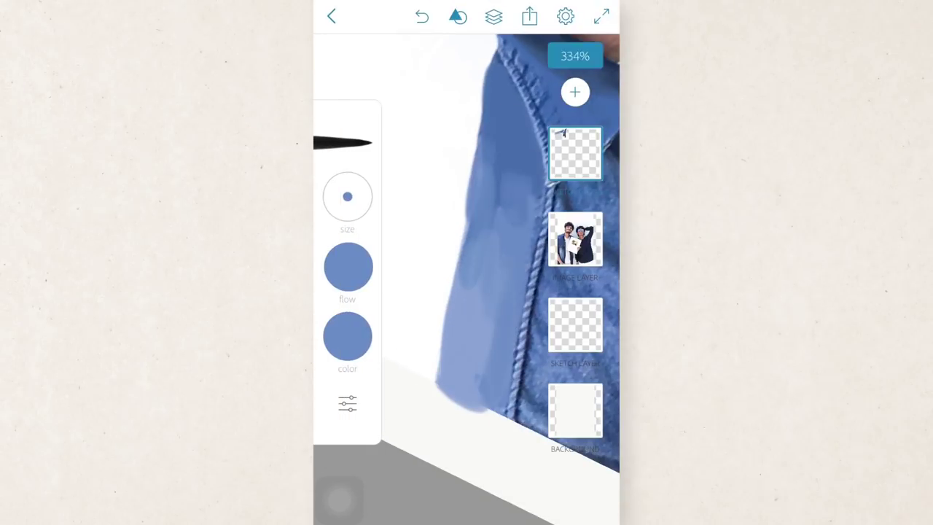
pyautogui.scroll(2, 467, 277)
# - Sample a lighter jacket blue and paint it over the jacket collar
pyautogui.moveTo(347, 267); pyautogui.dragTo(348, 287)
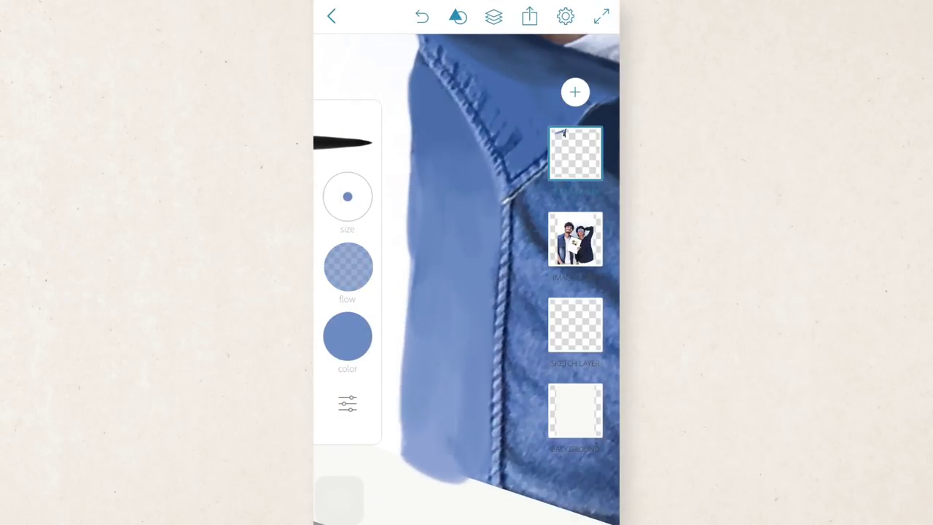
pyautogui.scroll(-2, 466, 277)
pyautogui.click(452, 246)
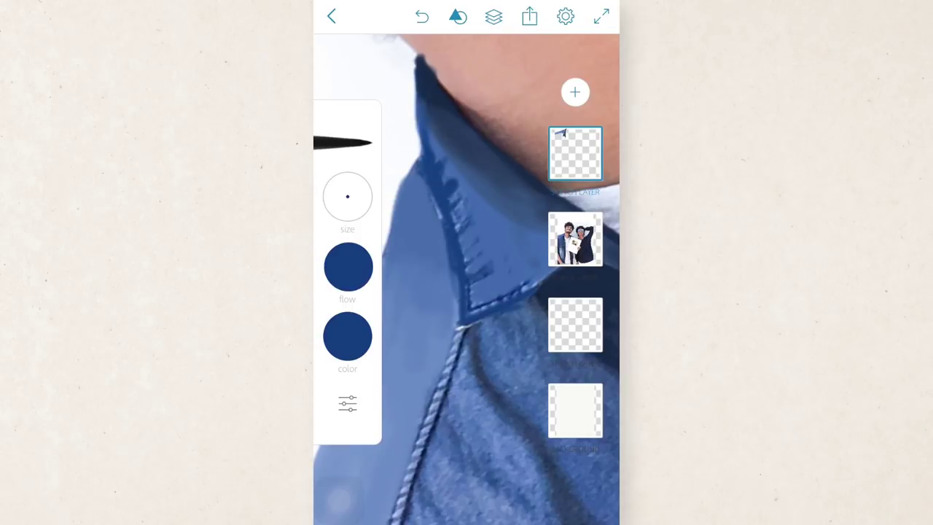
pyautogui.scroll(-2, 466, 277)
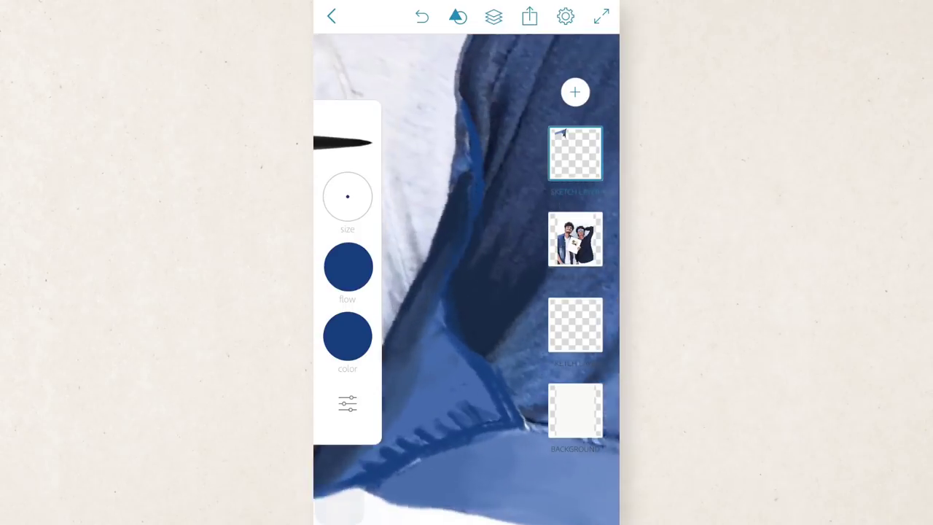
pyautogui.scroll(-3, 466, 277)
pyautogui.scroll(-2, 467, 277)
pyautogui.scroll(4, 467, 277)
pyautogui.click(468, 249)
pyautogui.moveTo(408, 306); pyautogui.dragTo(510, 248)
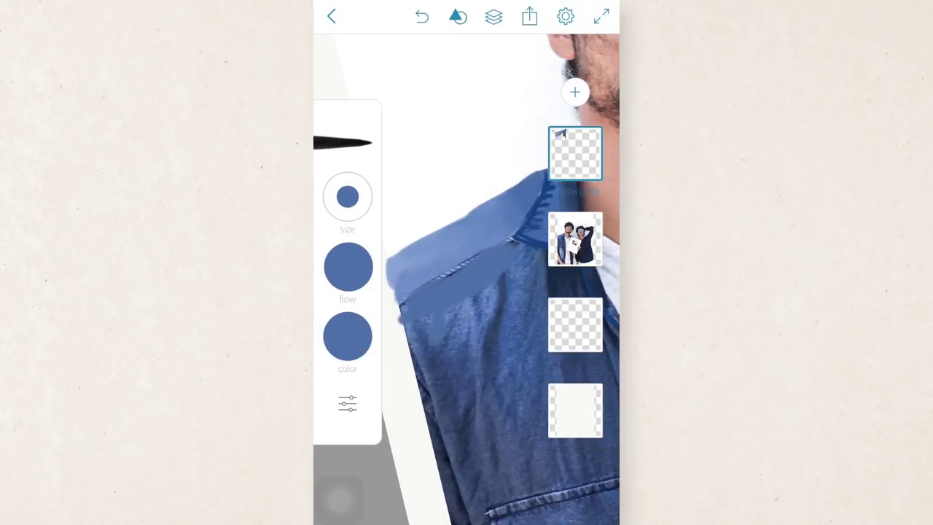
# - Paint darker navy vertical shading strokes down the jacket
pyautogui.scroll(2, 467, 277)
pyautogui.click(467, 250)
pyautogui.moveTo(473, 277); pyautogui.dragTo(481, 437)
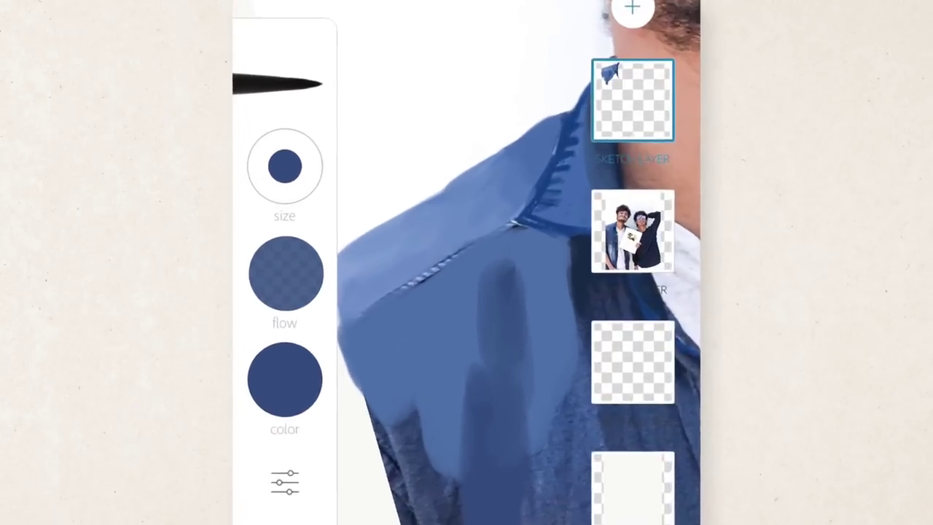
pyautogui.scroll(-3, 510, 292)
pyautogui.moveTo(422, 284); pyautogui.dragTo(408, 481)
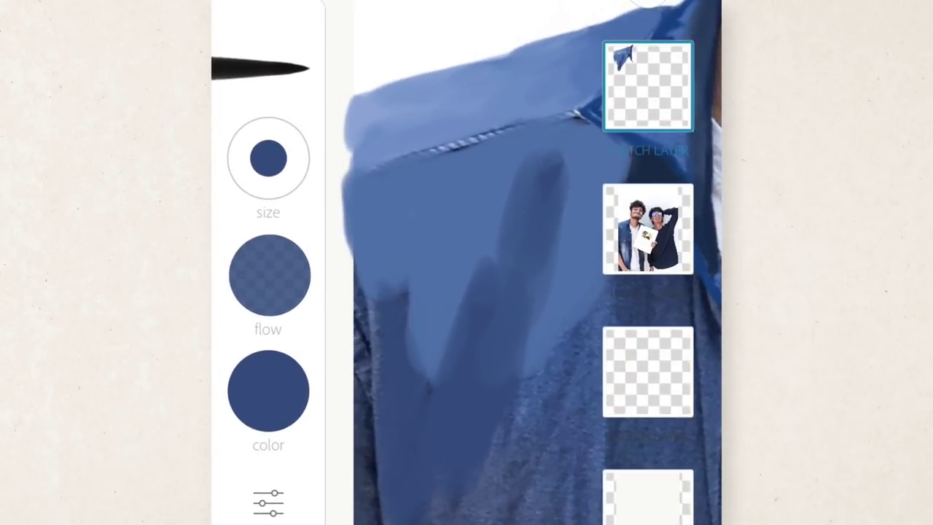
pyautogui.scroll(-3, 510, 291)
pyautogui.moveTo(474, 277); pyautogui.dragTo(452, 474)
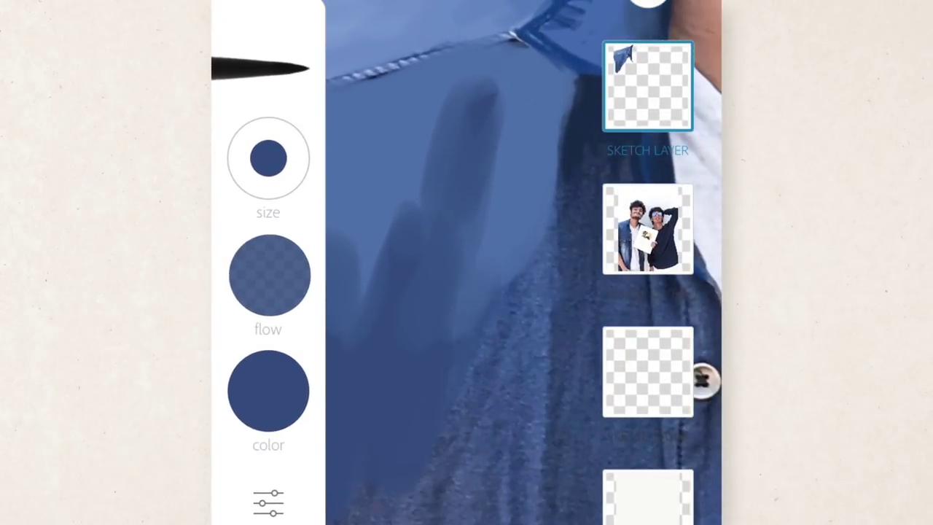
pyautogui.moveTo(525, 222); pyautogui.dragTo(539, 462)
# - Lower the brush flow and soften the dark patch with lighter blue
pyautogui.moveTo(270, 274); pyautogui.dragTo(269, 288)
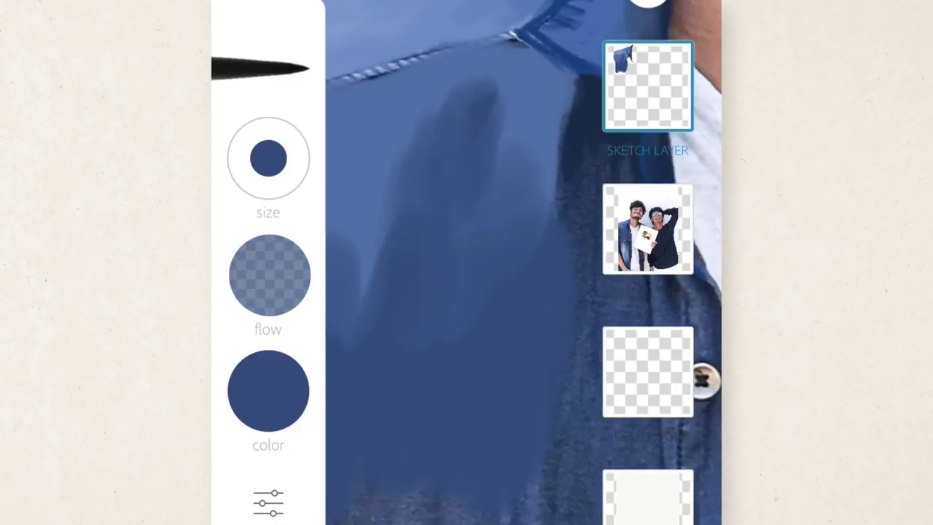
pyautogui.scroll(-3, 466, 262)
pyautogui.scroll(3, 466, 262)
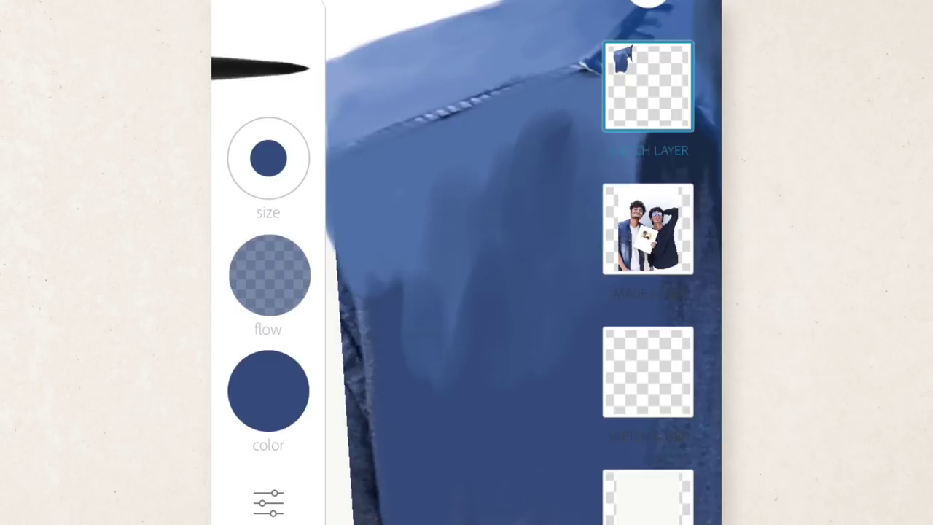
pyautogui.moveTo(568, 291); pyautogui.dragTo(408, 277)
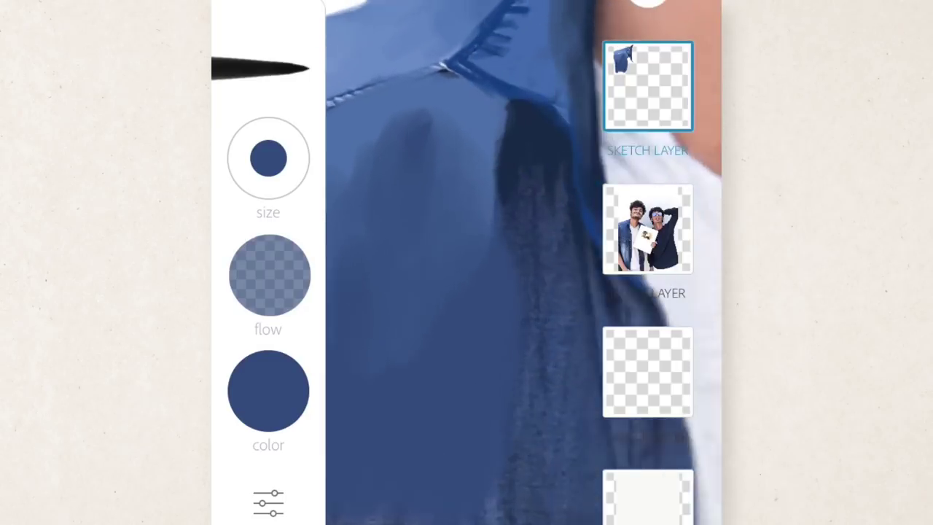
pyautogui.moveTo(509, 255); pyautogui.dragTo(519, 164)
pyautogui.moveTo(466, 291)
pyautogui.mouseDown()
pyautogui.moveTo(411, 199)
pyautogui.moveTo(411, 374)
pyautogui.moveTo(479, 247)
pyautogui.moveTo(516, 241)
pyautogui.mouseUp()
pyautogui.moveTo(466, 292)
pyautogui.mouseDown()
pyautogui.moveTo(479, 124)
pyautogui.moveTo(497, 311)
pyautogui.mouseUp()
pyautogui.moveTo(466, 364)
pyautogui.mouseDown()
pyautogui.moveTo(466, 263)
pyautogui.moveTo(488, 378)
pyautogui.mouseUp()
pyautogui.moveTo(466, 292)
pyautogui.mouseDown()
pyautogui.moveTo(488, 336)
pyautogui.moveTo(459, 306)
pyautogui.mouseUp()
# - Draw a dark navy line along the jacket edge with a size 19 brush
pyautogui.click(427, 187)
pyautogui.moveTo(268, 157); pyautogui.dragTo(406, 202)
pyautogui.moveTo(466, 291); pyautogui.dragTo(510, 313)
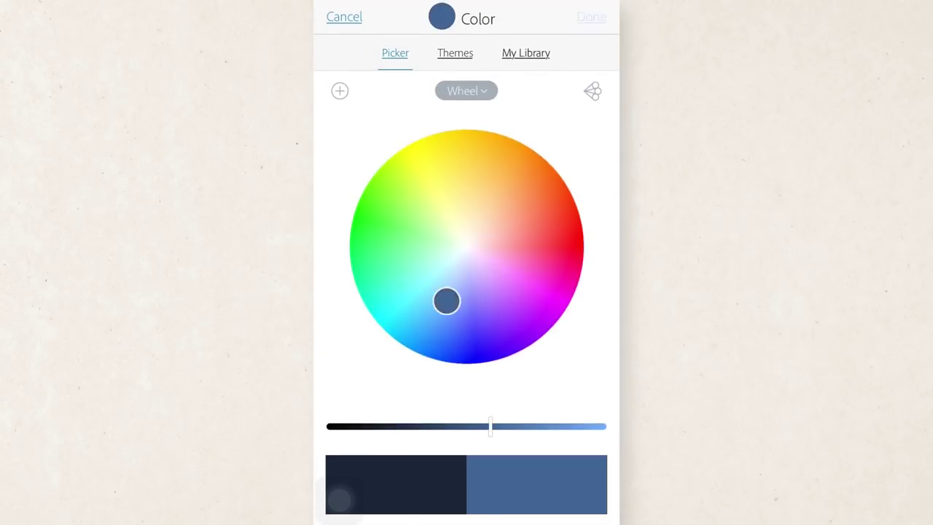
# - Paint a long light-blue highlight stroke across the navy sweater
pyautogui.moveTo(431, 329); pyautogui.dragTo(511, 236)
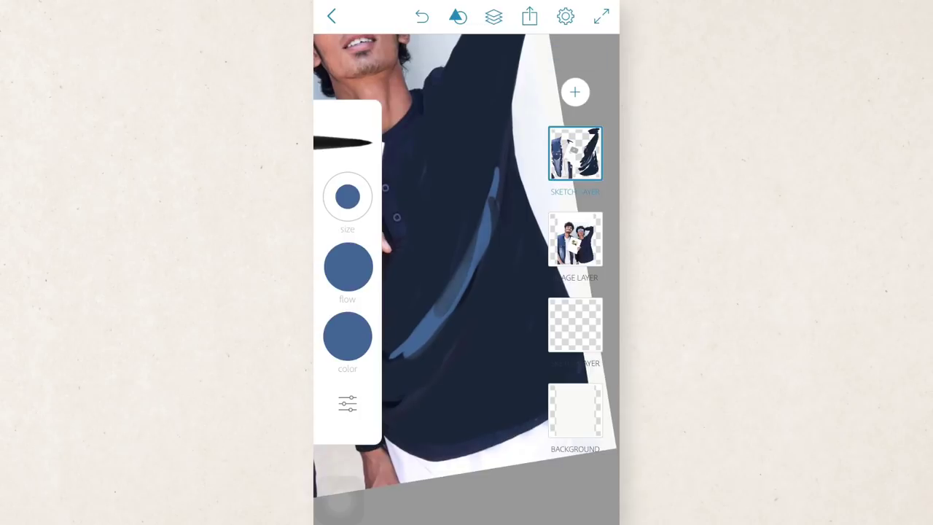
pyautogui.scroll(5, 466, 277)
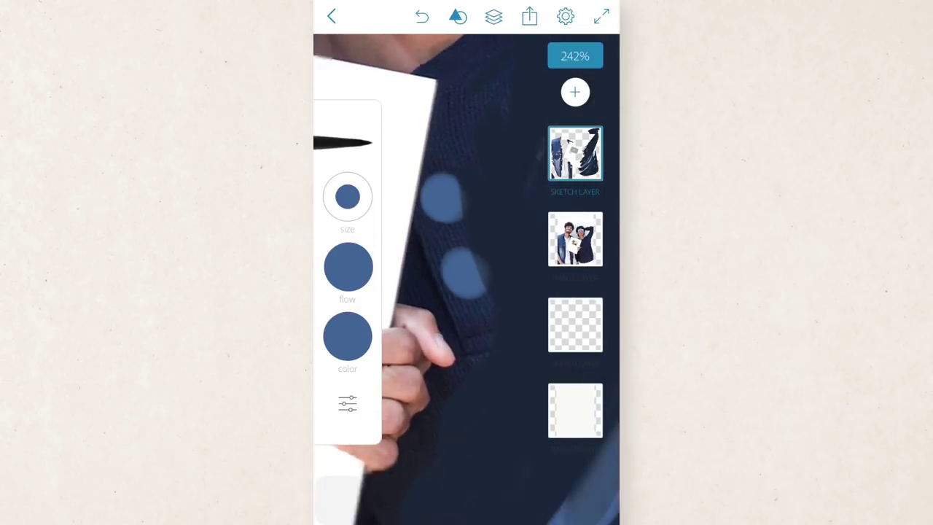
pyautogui.scroll(-5, 452, 276)
pyautogui.scroll(5, 451, 277)
pyautogui.scroll(-3, 452, 277)
# - With brush size 18, add thin slate-blue highlight fold lines across the sweater
pyautogui.moveTo(347, 196); pyautogui.dragTo(427, 202)
pyautogui.scroll(3, 452, 277)
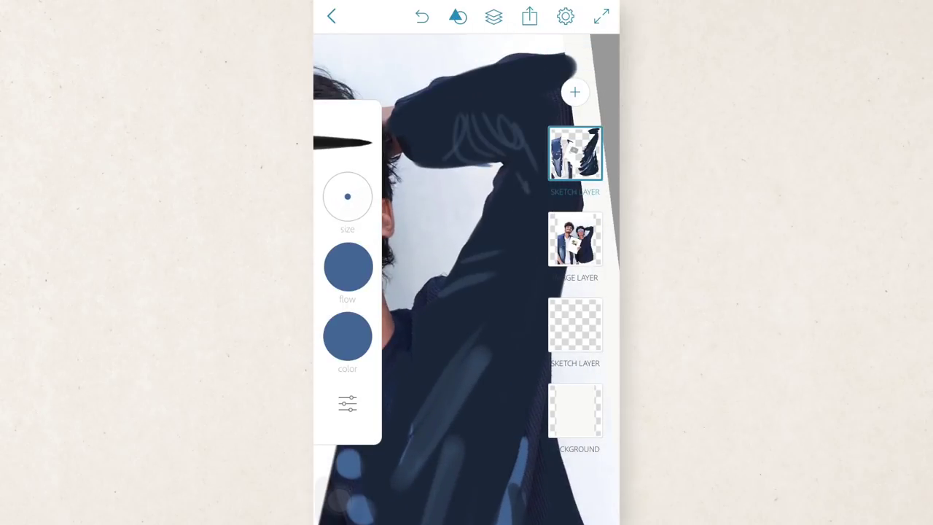
pyautogui.scroll(-3, 452, 277)
pyautogui.scroll(3, 452, 277)
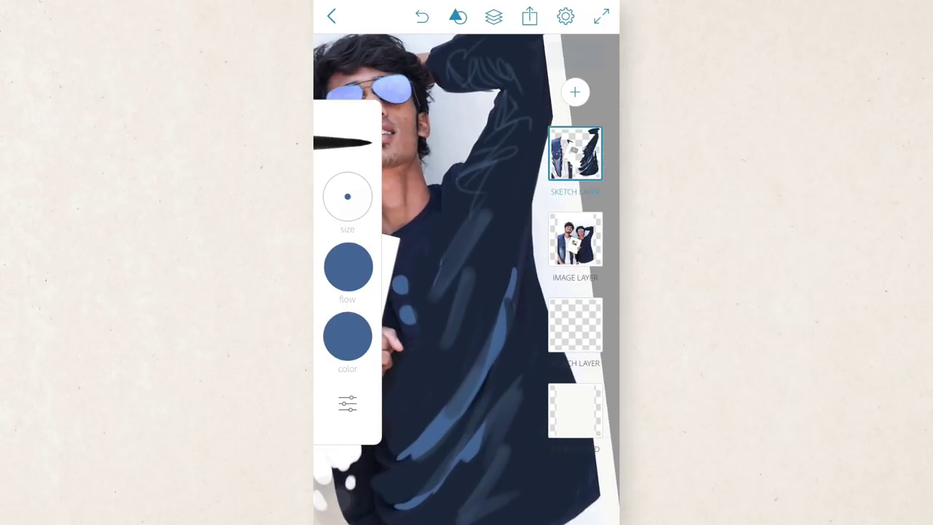
pyautogui.scroll(-3, 452, 277)
pyautogui.scroll(3, 452, 277)
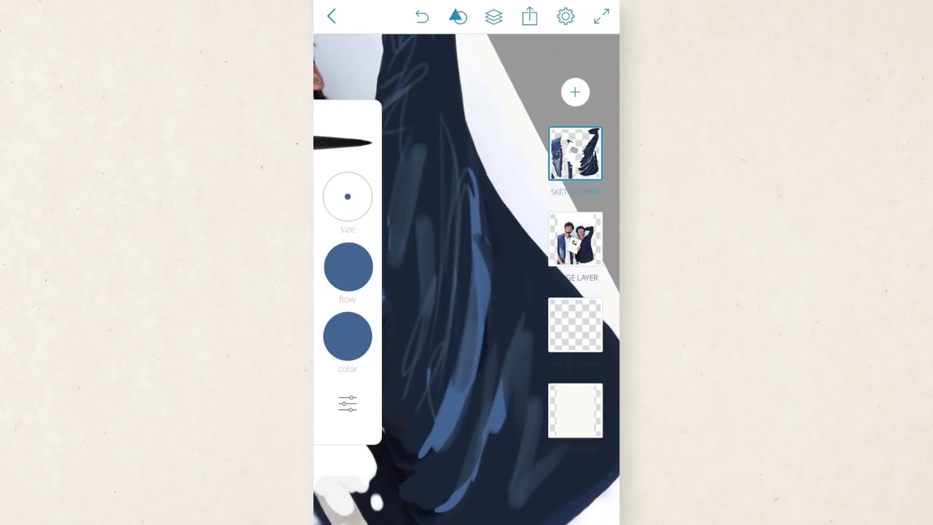
pyautogui.scroll(-3, 452, 277)
pyautogui.scroll(3, 452, 277)
pyautogui.scroll(-3, 467, 277)
pyautogui.scroll(3, 467, 277)
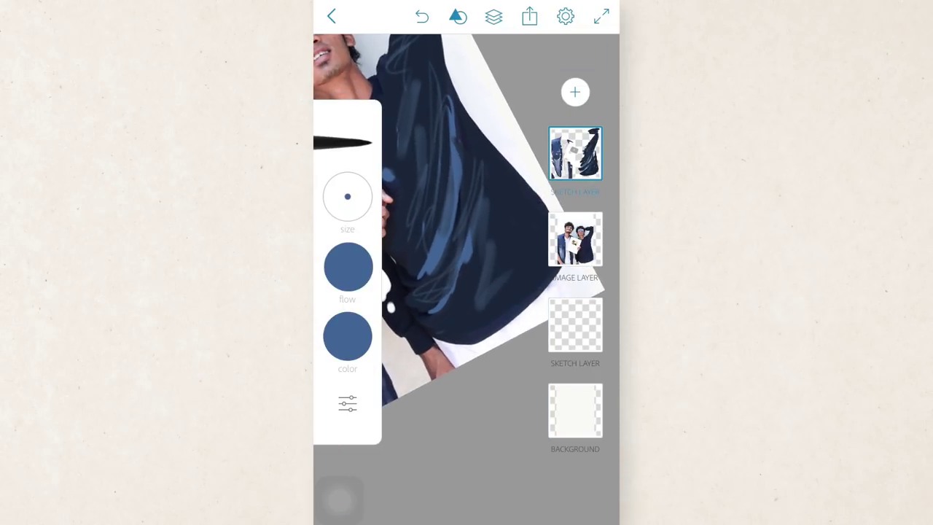
pyautogui.scroll(-3, 467, 277)
pyautogui.scroll(3, 466, 277)
pyautogui.scroll(-3, 467, 277)
pyautogui.scroll(-2, 466, 277)
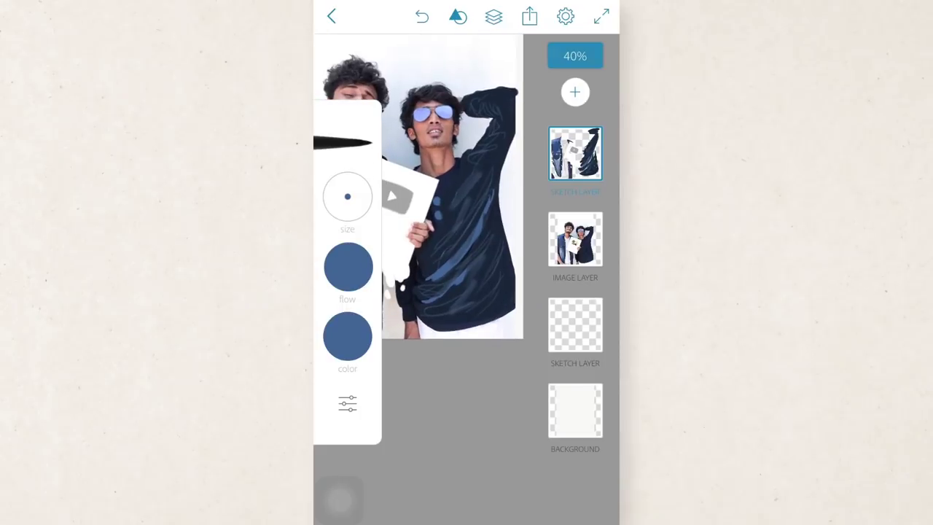
pyautogui.scroll(1, 467, 277)
pyautogui.scroll(3, 466, 277)
pyautogui.click(348, 336)
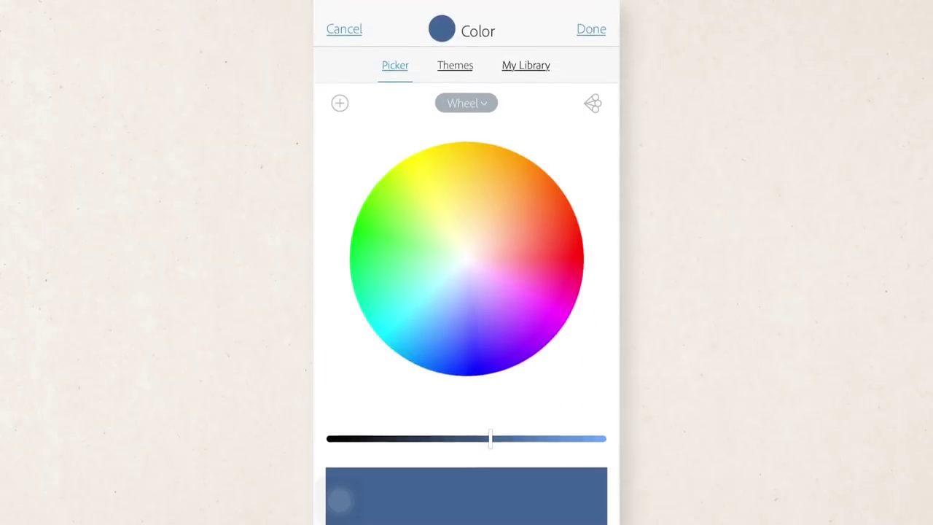
# - Switch the brush to black and darken the sweater hem
pyautogui.click(445, 301)
pyautogui.click(591, 27)
pyautogui.scroll(2, 466, 190)
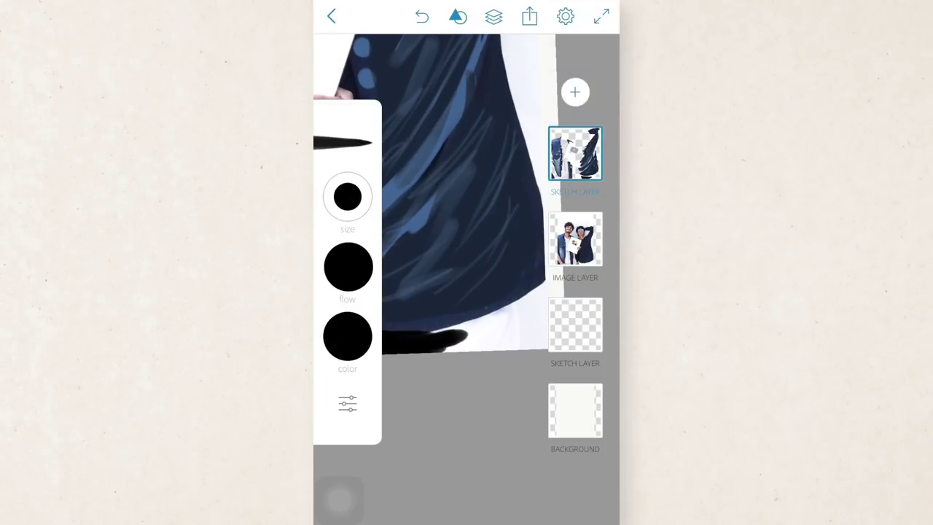
pyautogui.scroll(-3, 466, 189)
pyautogui.scroll(2, 466, 190)
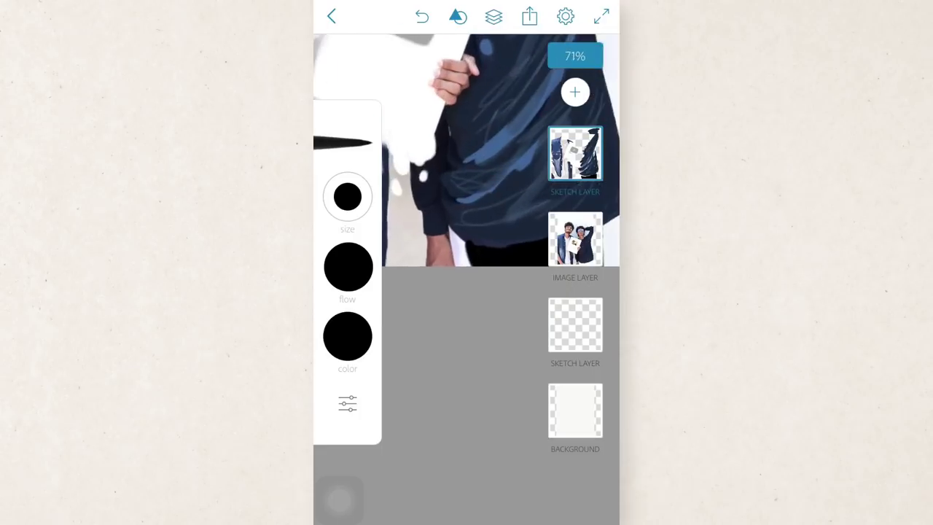
pyautogui.scroll(3, 466, 190)
pyautogui.scroll(-3, 466, 189)
pyautogui.scroll(-2, 467, 190)
pyautogui.scroll(1, 466, 190)
pyautogui.scroll(5, 466, 189)
pyautogui.scroll(3, 466, 219)
# - Paint the sunglass lenses light purple-blue with a size 13 brush
pyautogui.click(426, 193)
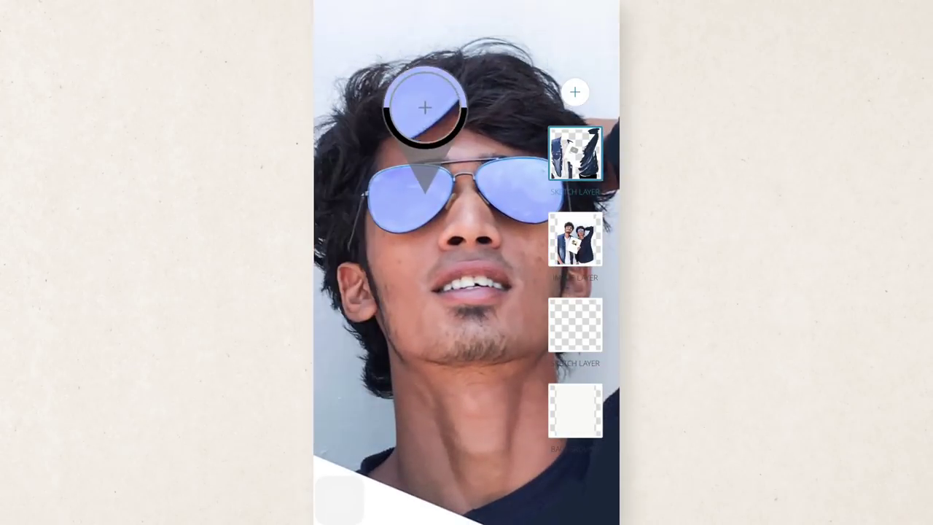
pyautogui.scroll(2, 466, 219)
pyautogui.moveTo(467, 263)
pyautogui.mouseDown()
pyautogui.moveTo(484, 264)
pyautogui.moveTo(448, 308)
pyautogui.moveTo(415, 291)
pyautogui.mouseUp()
pyautogui.click(347, 335)
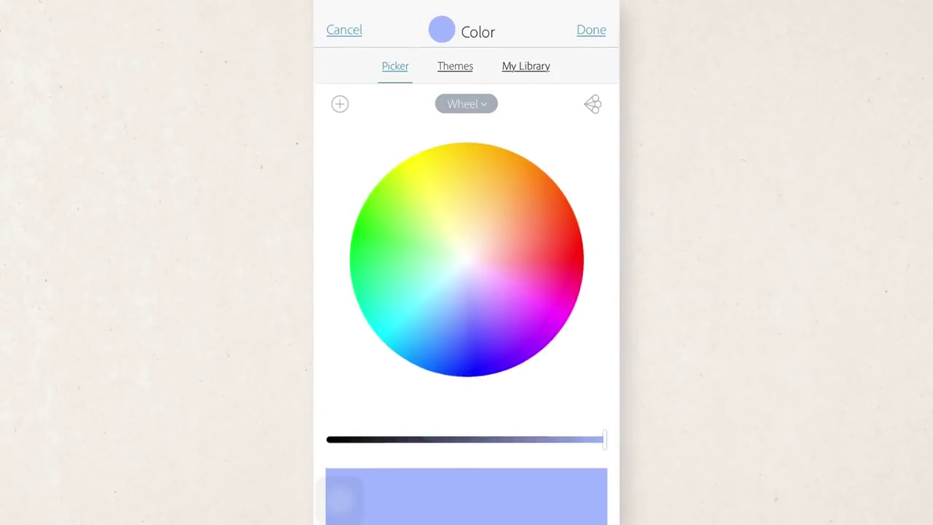
pyautogui.click(477, 291)
pyautogui.click(589, 44)
pyautogui.moveTo(347, 196); pyautogui.dragTo(347, 219)
# - Add small white shine glints on the sunglass lenses
pyautogui.click(347, 335)
pyautogui.click(466, 246)
pyautogui.click(589, 17)
pyautogui.scroll(3, 467, 276)
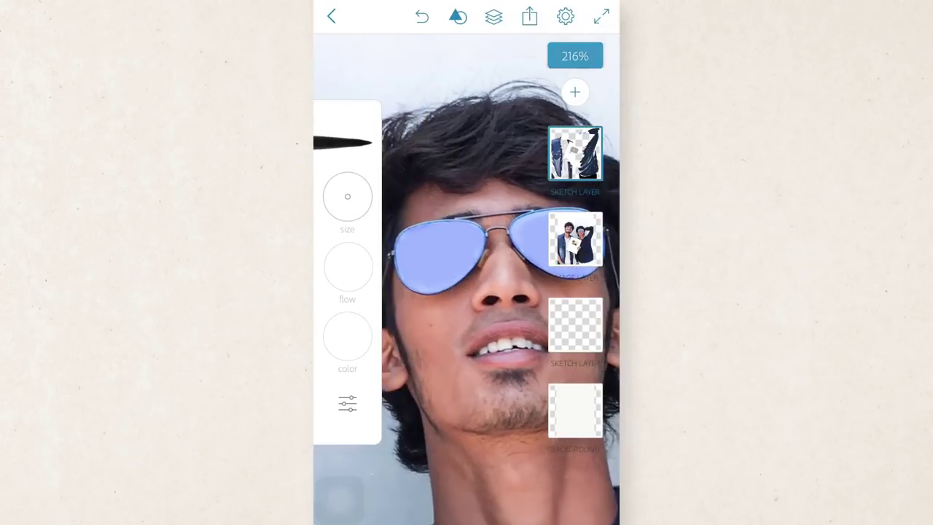
pyautogui.scroll(2, 467, 276)
pyautogui.scroll(-3, 467, 277)
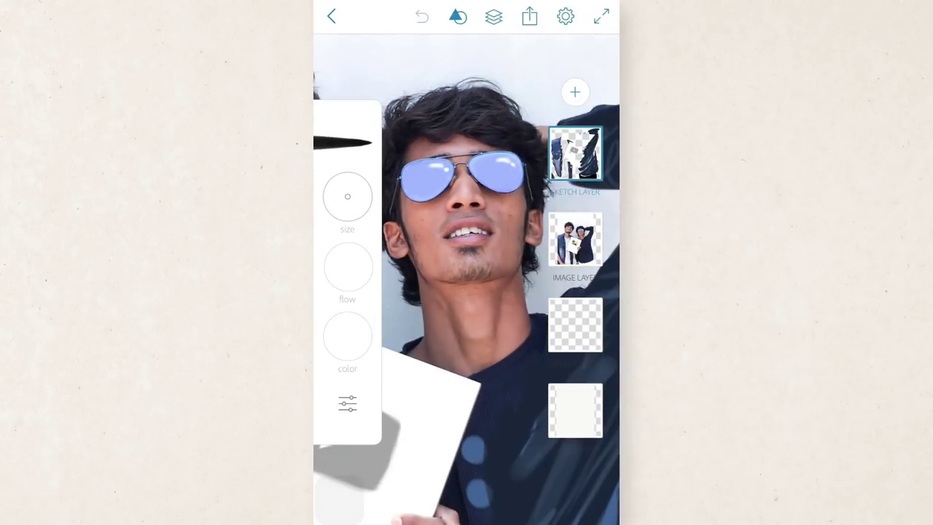
pyautogui.scroll(-2, 467, 277)
pyautogui.scroll(-2, 467, 277)
pyautogui.scroll(3, 467, 277)
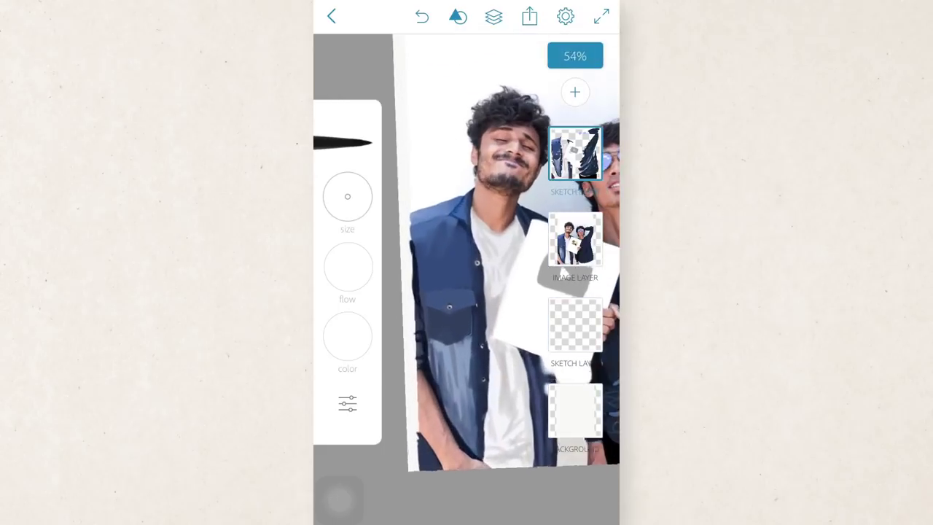
# - Switch the brush back to black to outline the shirt collar and buttons
pyautogui.scroll(2, 466, 277)
pyautogui.click(347, 335)
pyautogui.click(536, 454)
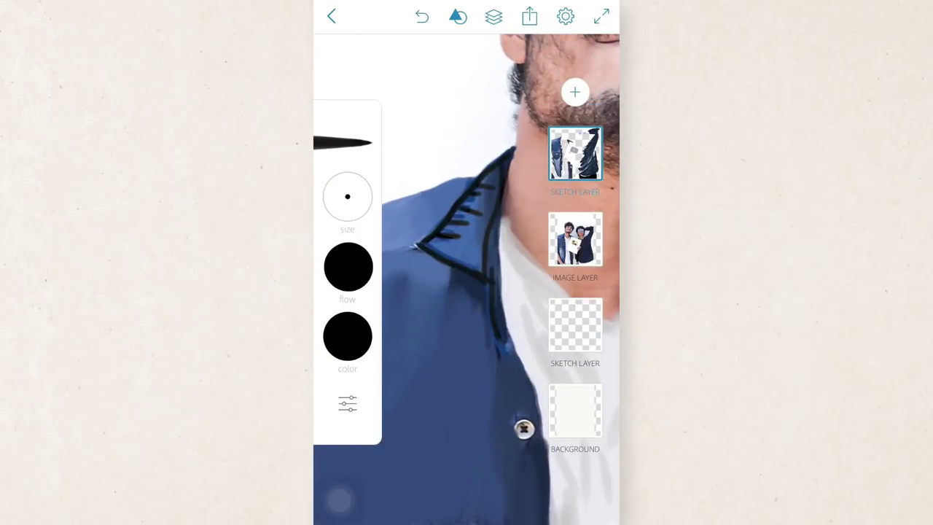
pyautogui.scroll(-3, 466, 276)
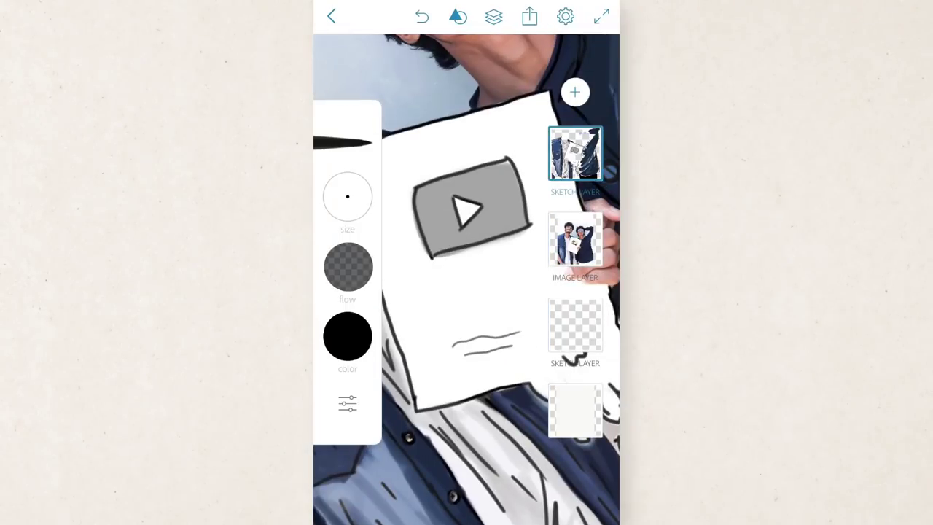
pyautogui.scroll(-5, 467, 277)
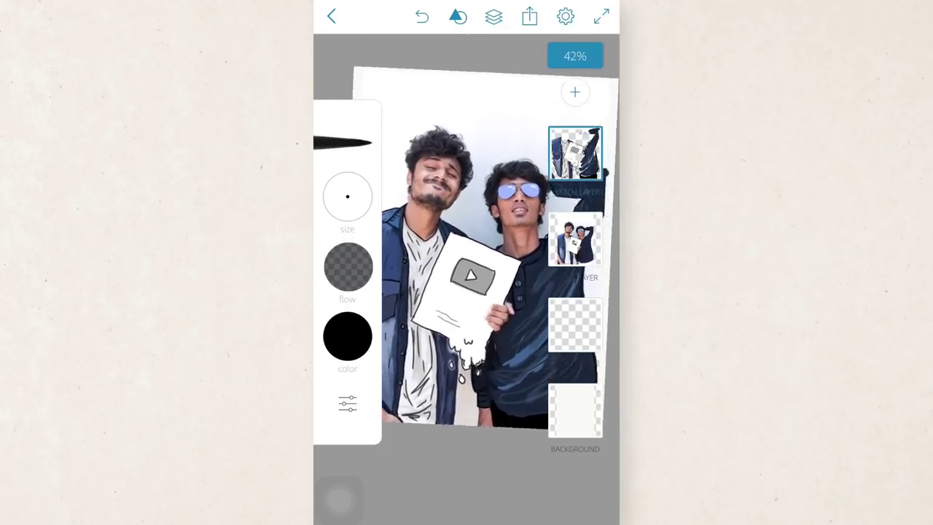